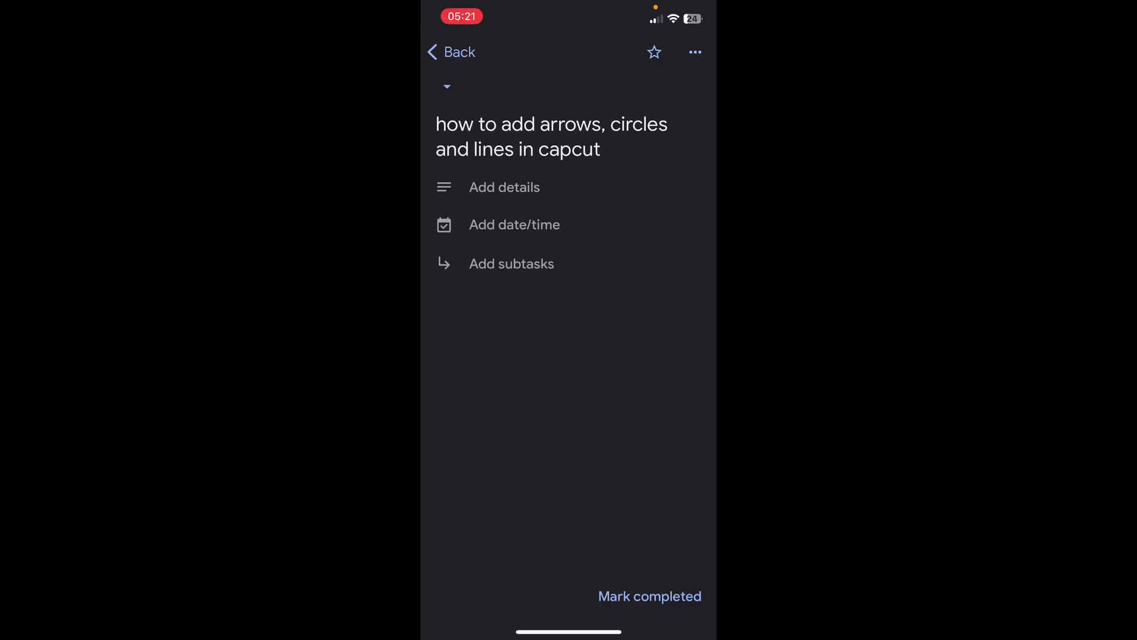
- Switch to CapCut and start a new project from the plain white stock video clip
drag(497, 631, 693, 626)
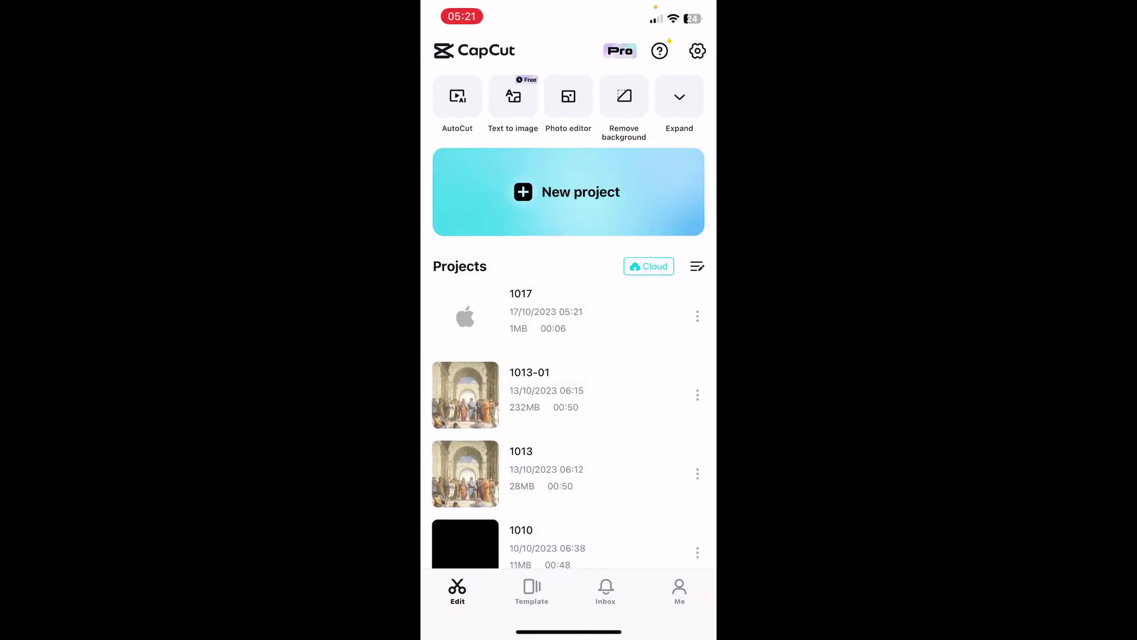
click(570, 190)
click(652, 54)
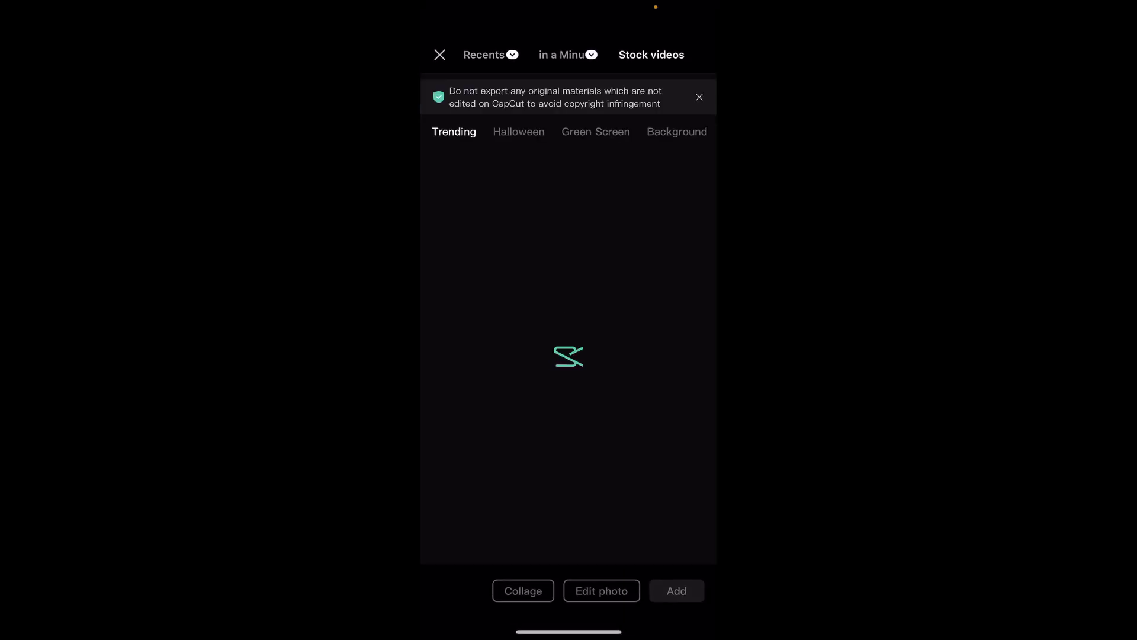
click(469, 197)
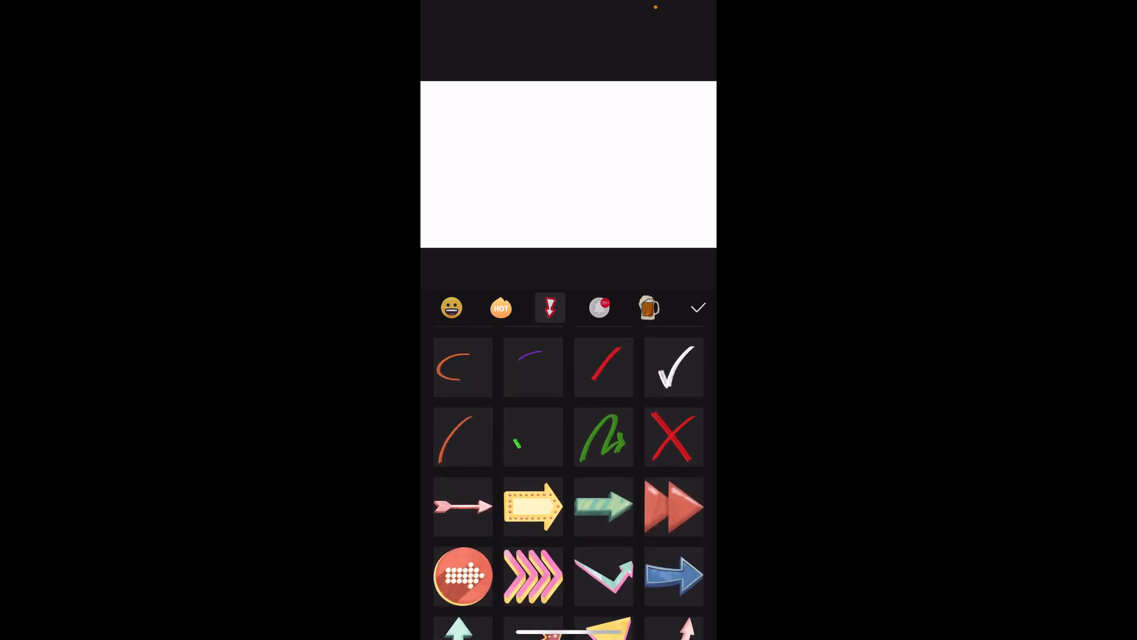
scroll(569, 498, down, 2)
scroll(569, 480, down, 3)
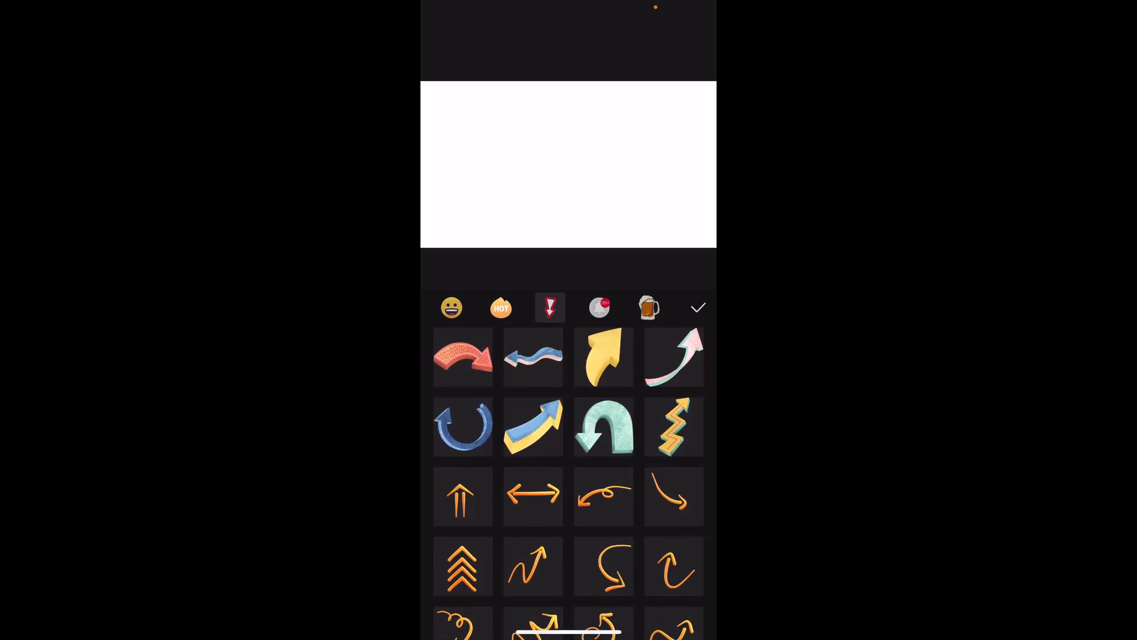
scroll(569, 479, down, 3)
scroll(568, 479, down, 5)
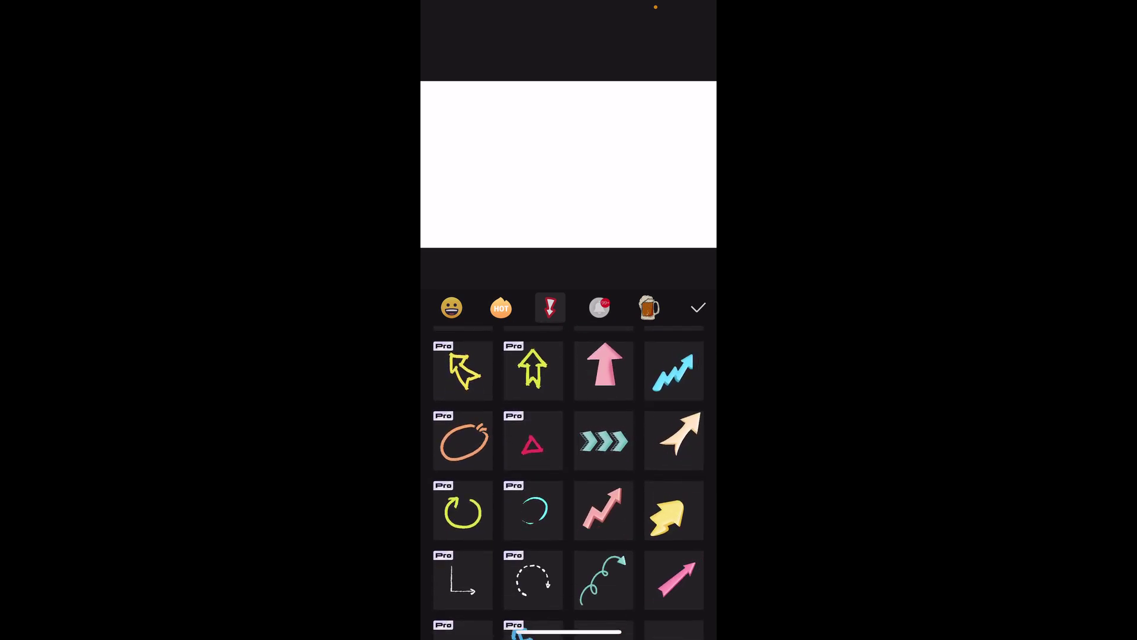
scroll(569, 480, down, 2)
scroll(569, 480, down, 3)
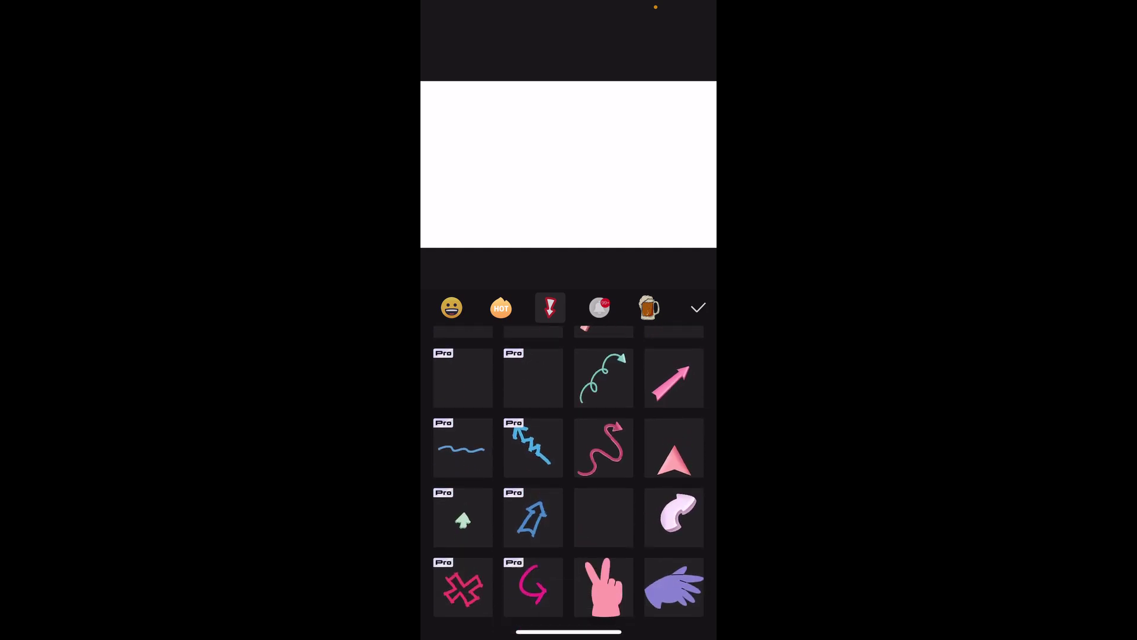
scroll(569, 481, down, 3)
scroll(569, 479, down, 4)
scroll(569, 479, down, 3)
scroll(569, 480, down, 2)
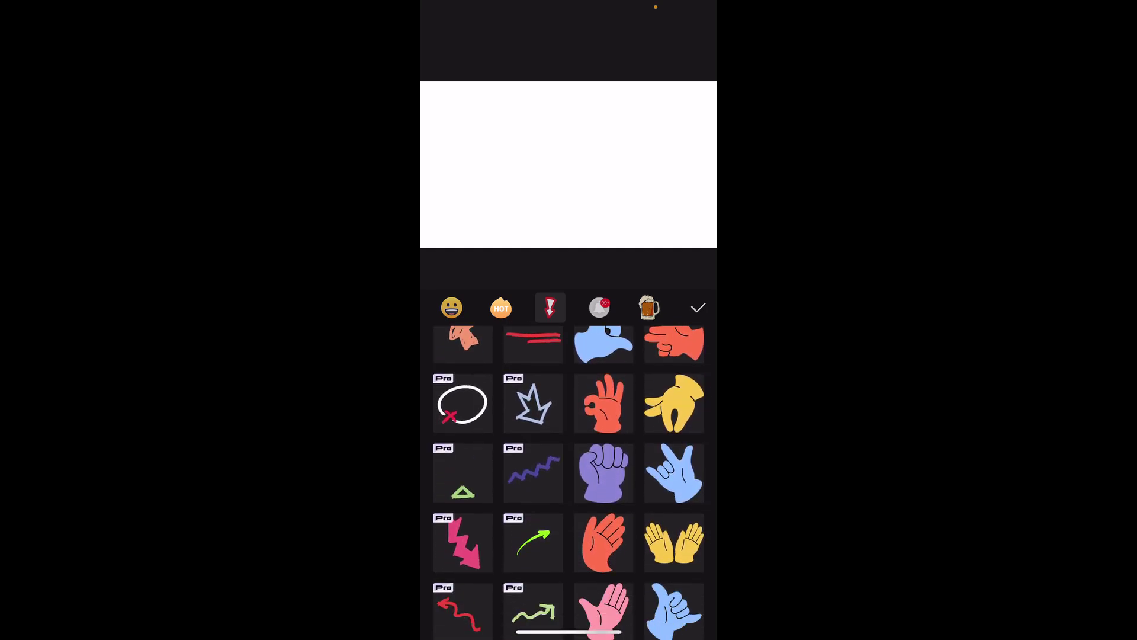
scroll(568, 480, down, 1)
scroll(569, 308, right, 2)
scroll(568, 308, right, 2)
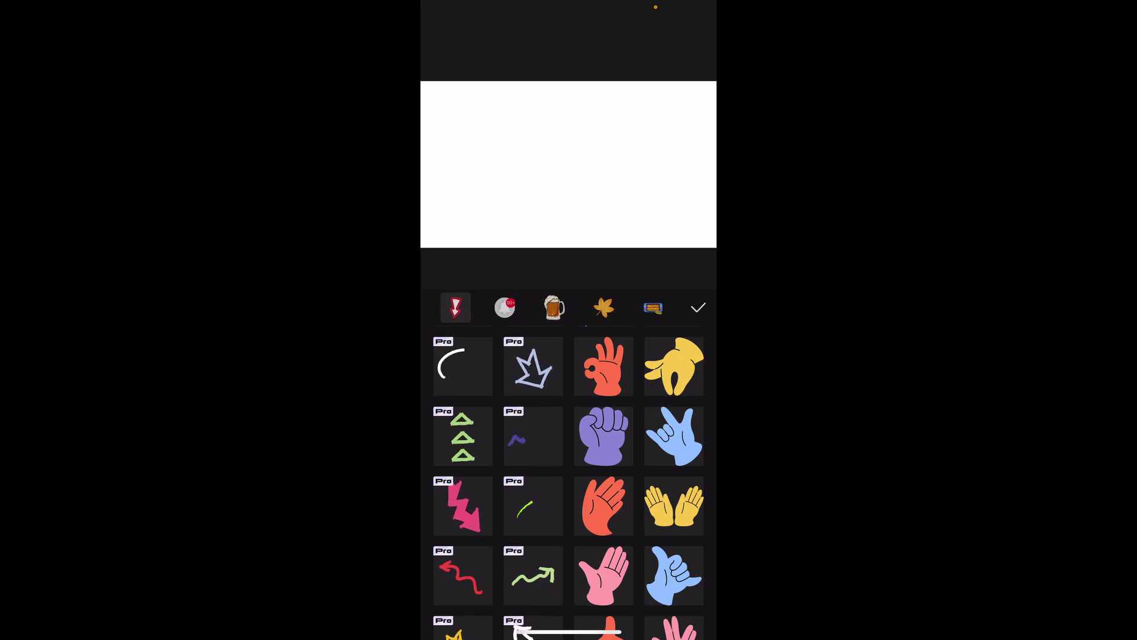
scroll(569, 307, right, 3)
scroll(569, 308, right, 2)
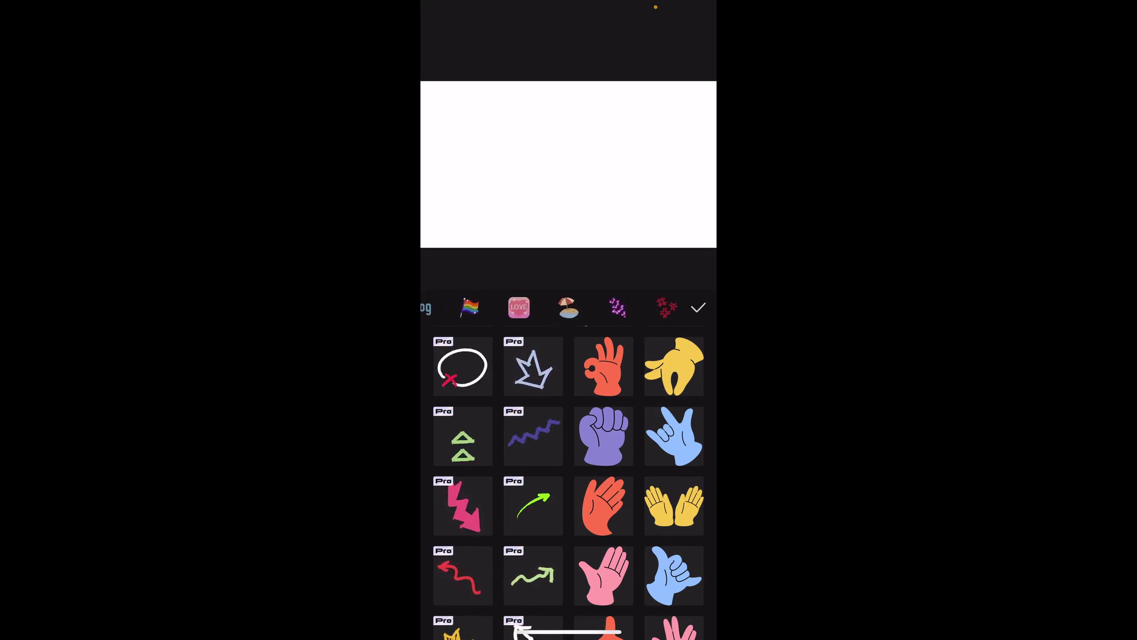
scroll(569, 307, right, 2)
scroll(568, 308, right, 2)
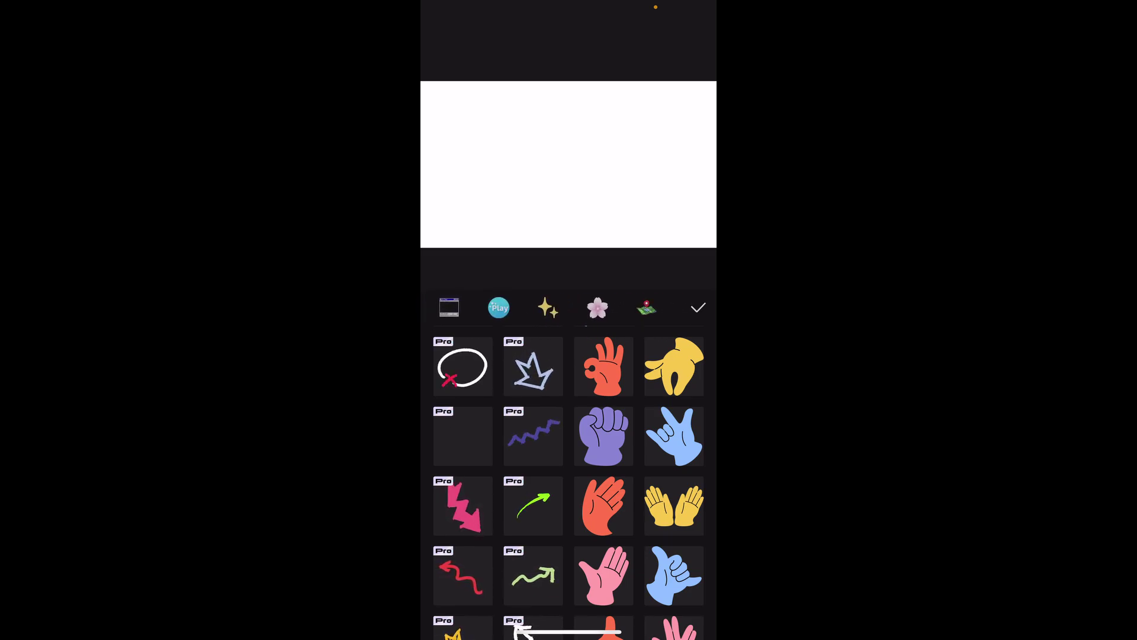
scroll(569, 308, right, 2)
scroll(568, 308, right, 2)
scroll(569, 308, right, 2)
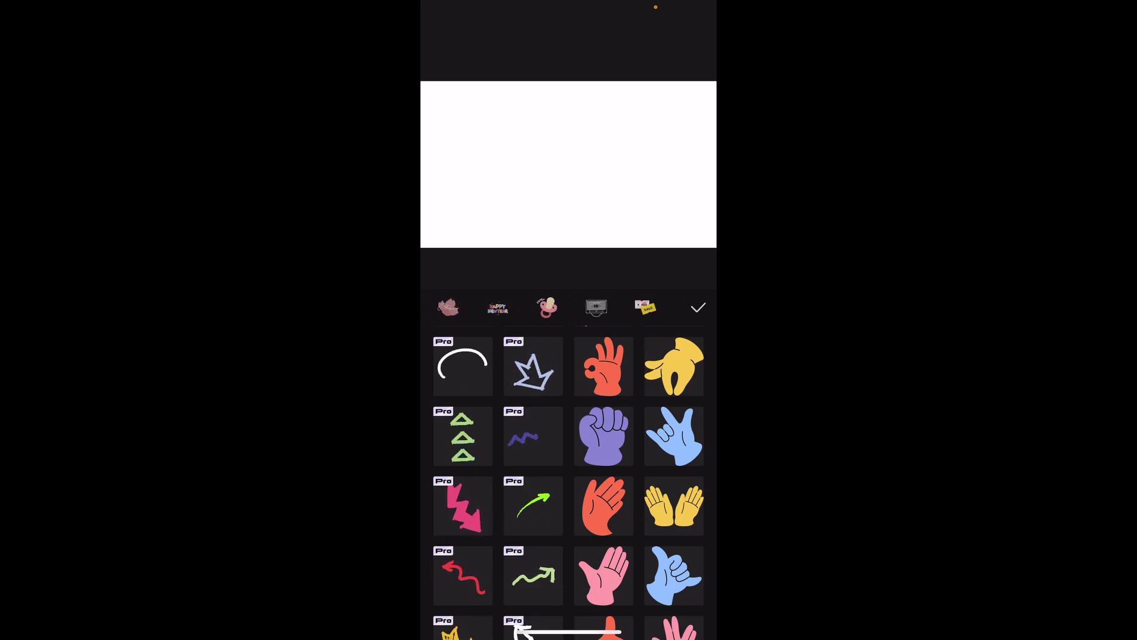
scroll(568, 307, right, 2)
scroll(570, 480, down, 5)
scroll(569, 480, up, 3)
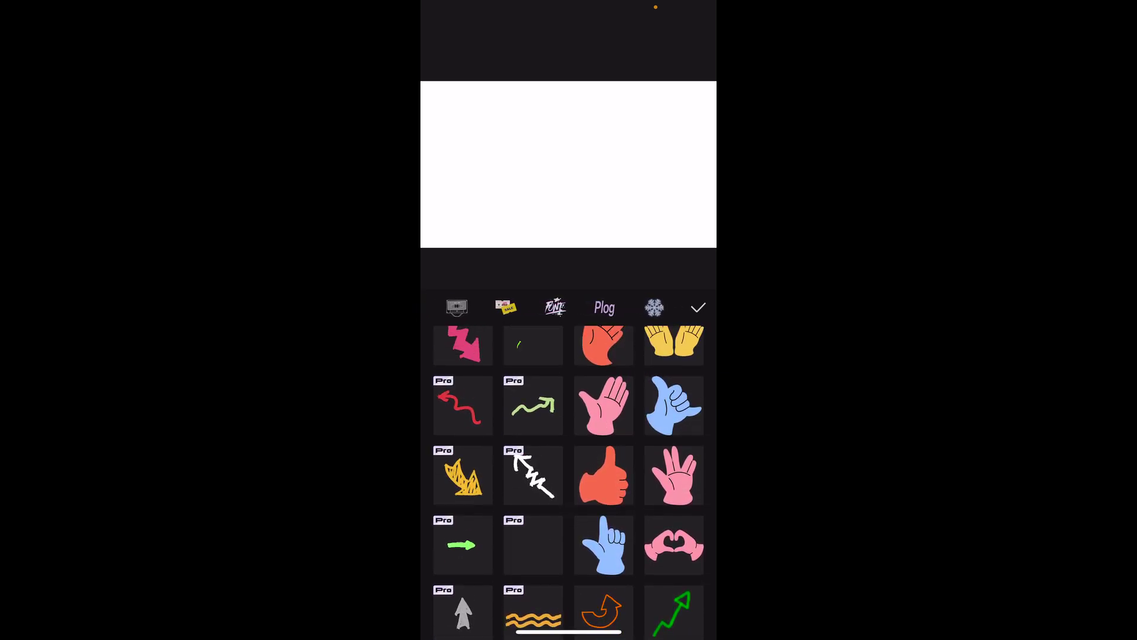
scroll(569, 480, down, 5)
scroll(569, 479, down, 1)
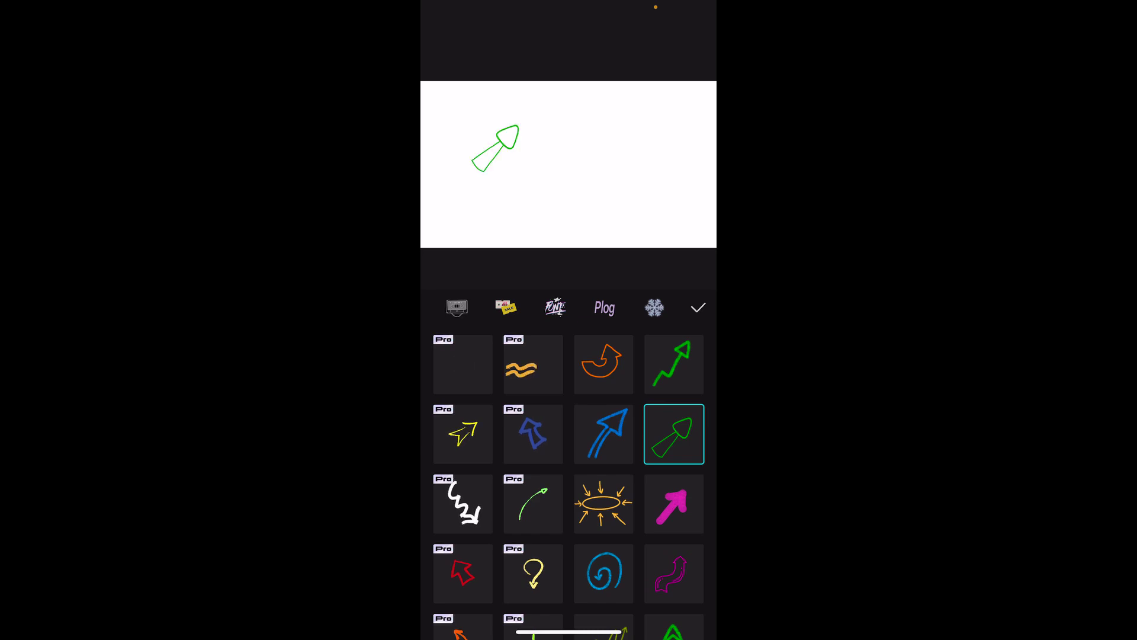
scroll(569, 480, down, 3)
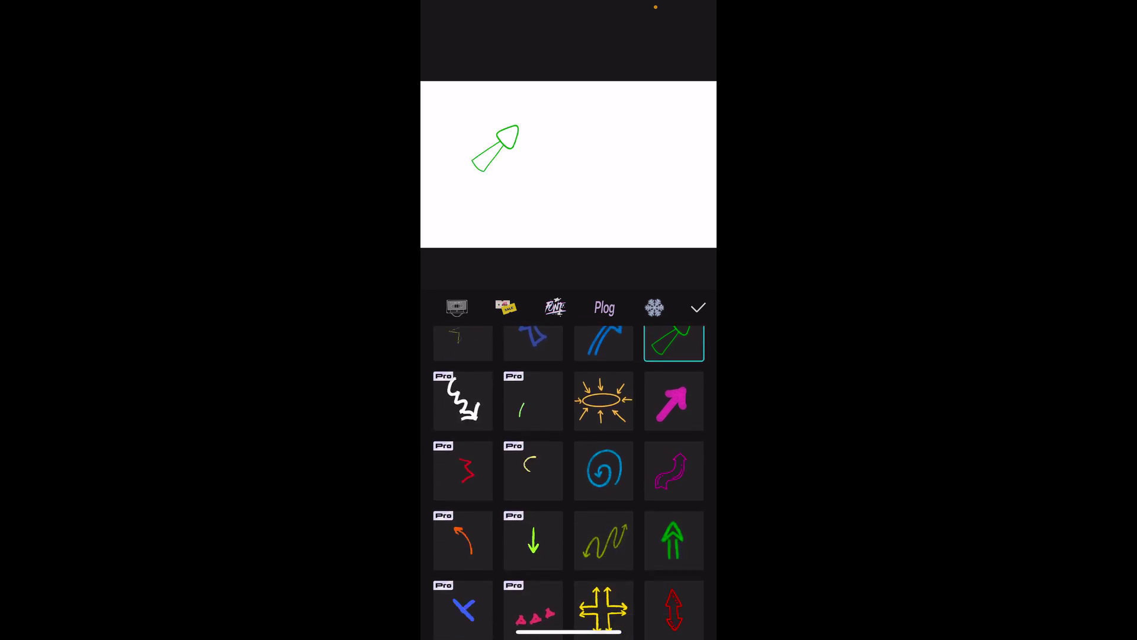
scroll(569, 480, down, 2)
scroll(568, 479, down, 2)
scroll(568, 479, down, 2)
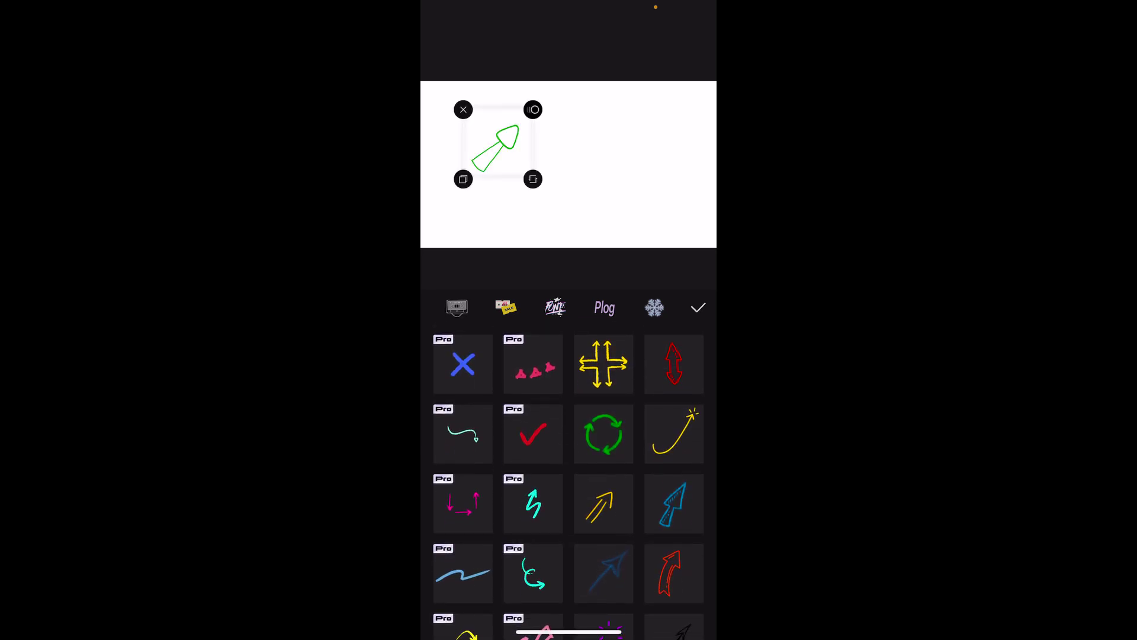
- Add the yellow curved arrow and red arrow stickers, then close the sticker panel
click(673, 434)
scroll(569, 480, down, 3)
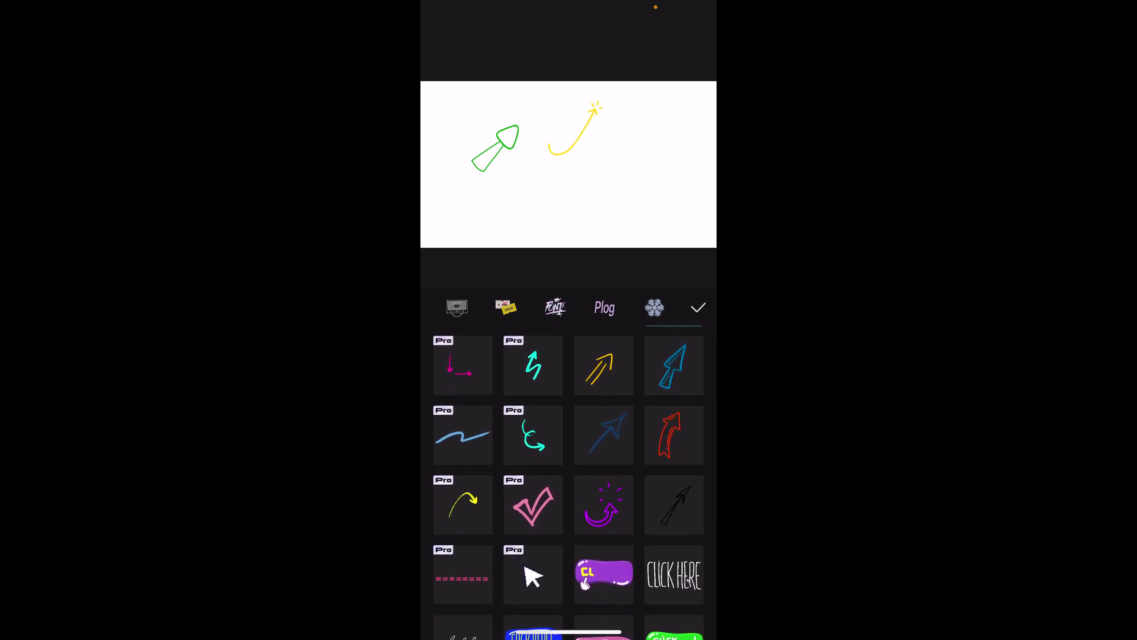
click(674, 434)
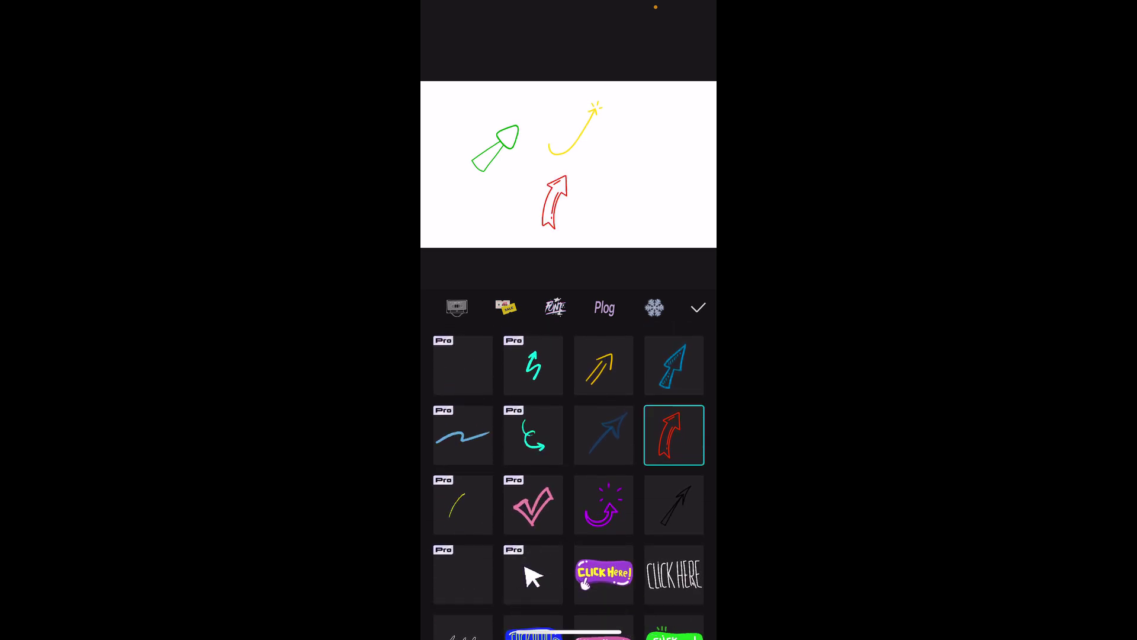
click(698, 307)
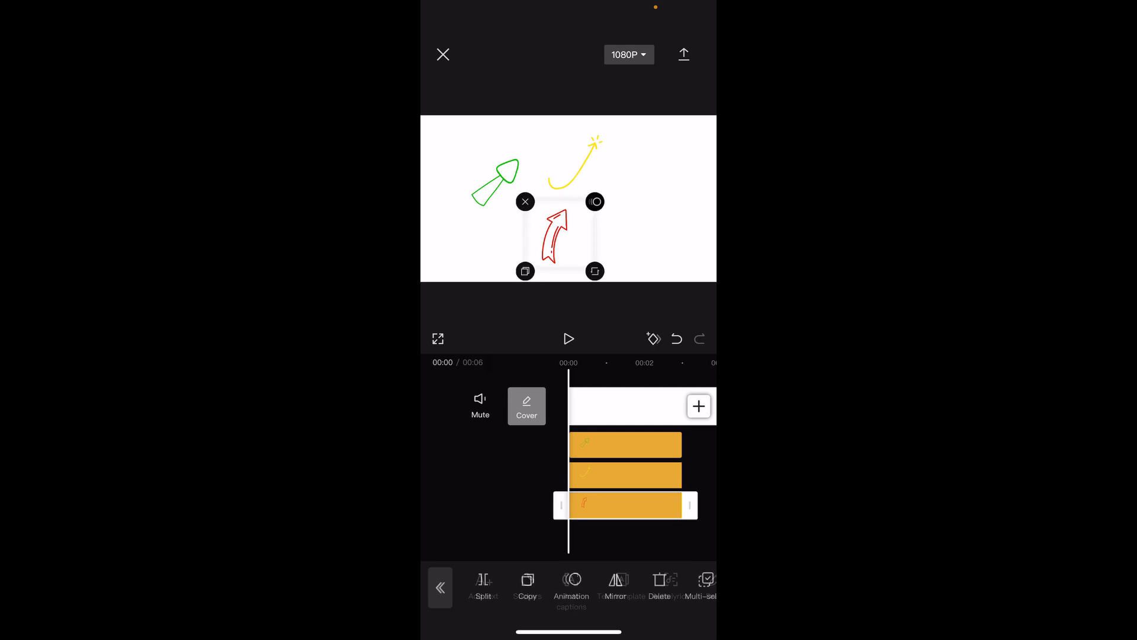
- Enlarge the red arrow, tilt it up-right, and duplicate it onto itself
drag(560, 236, 595, 199)
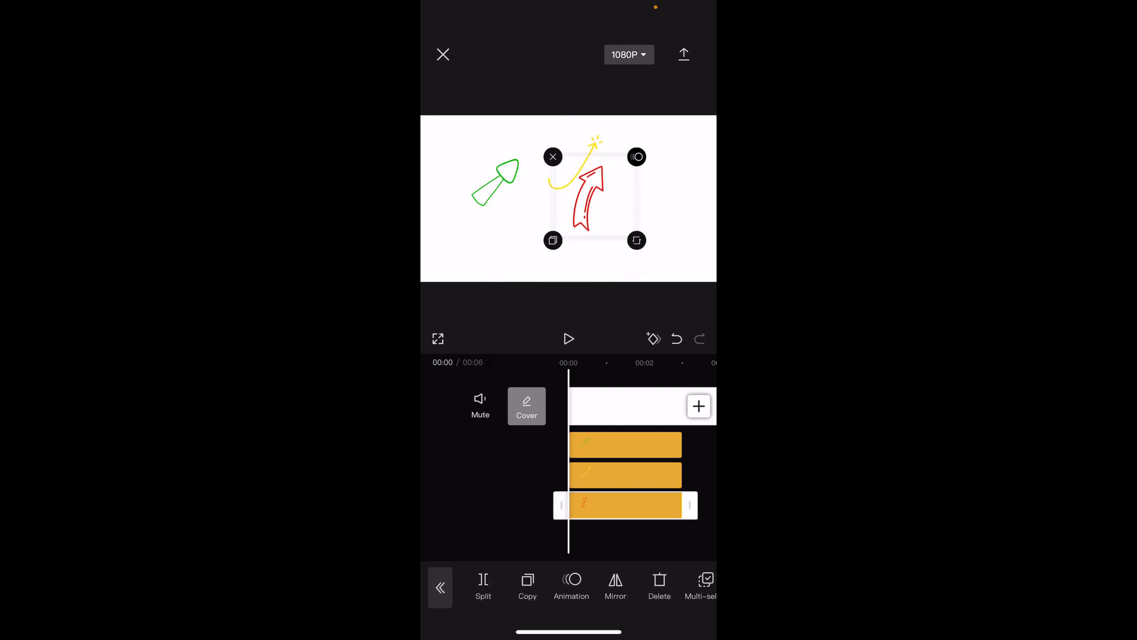
drag(665, 268, 603, 259)
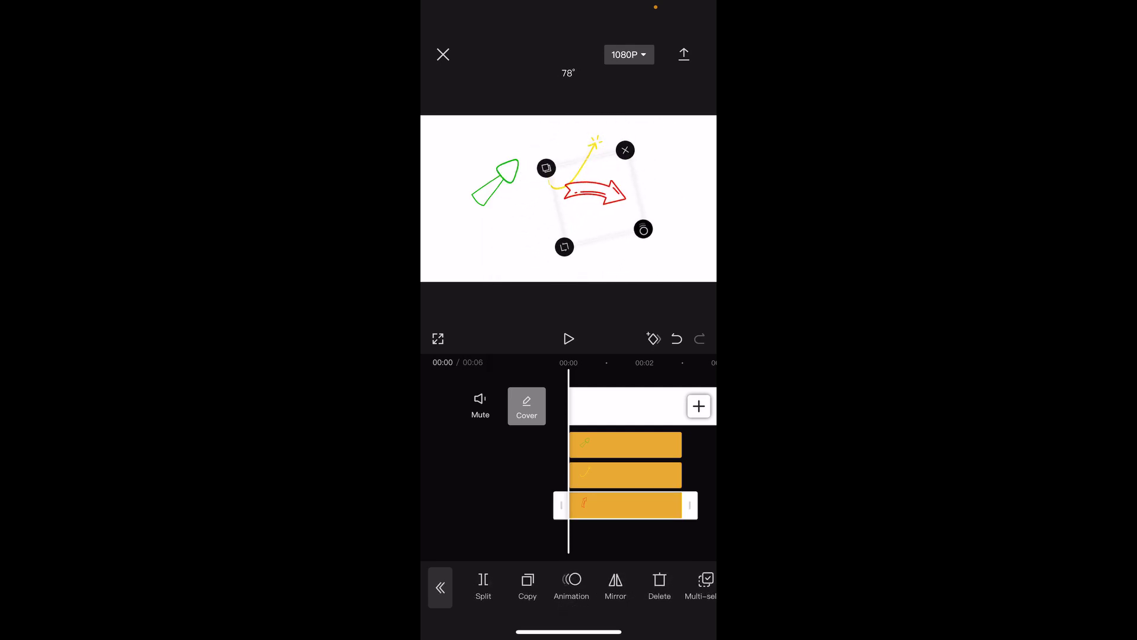
click(527, 587)
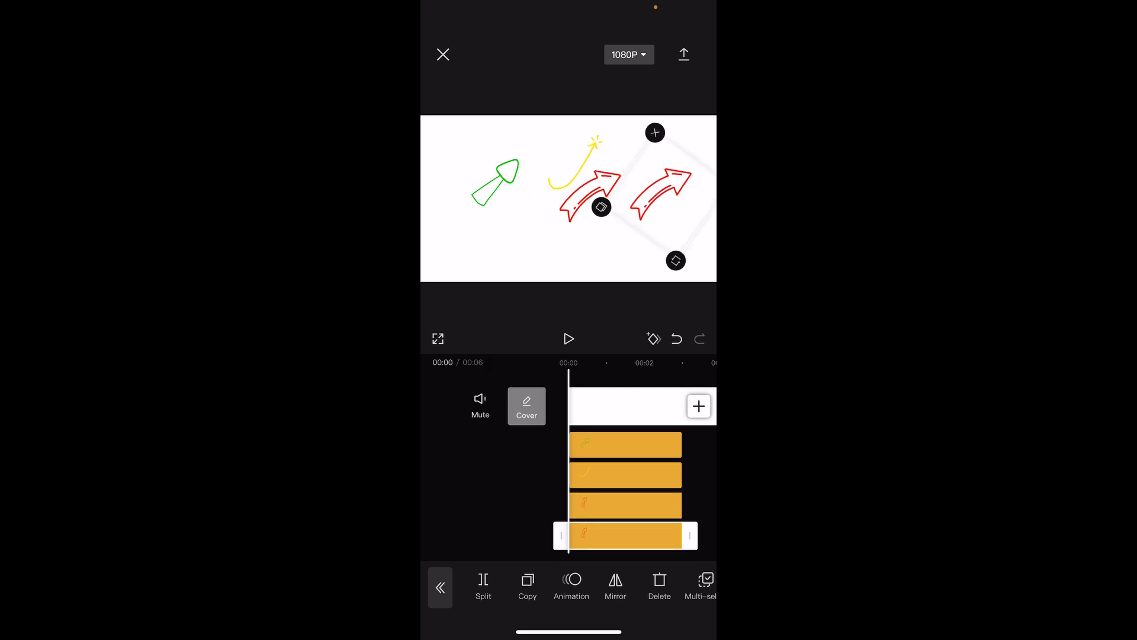
drag(665, 191, 591, 191)
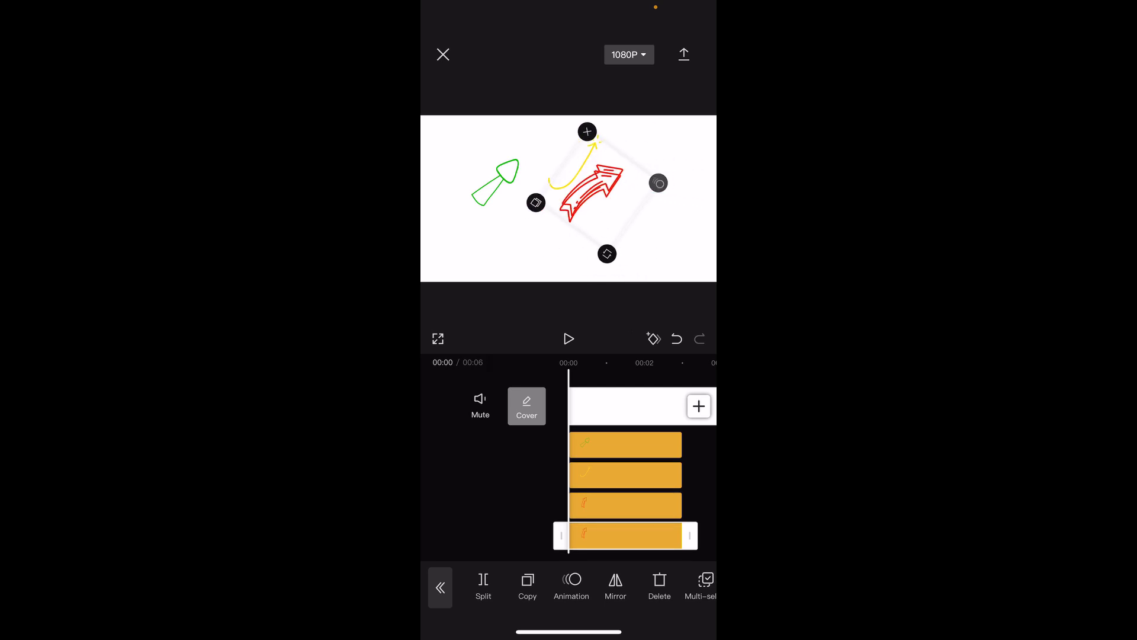
- Give the red arrow a Spring entrance animation
click(572, 587)
click(564, 475)
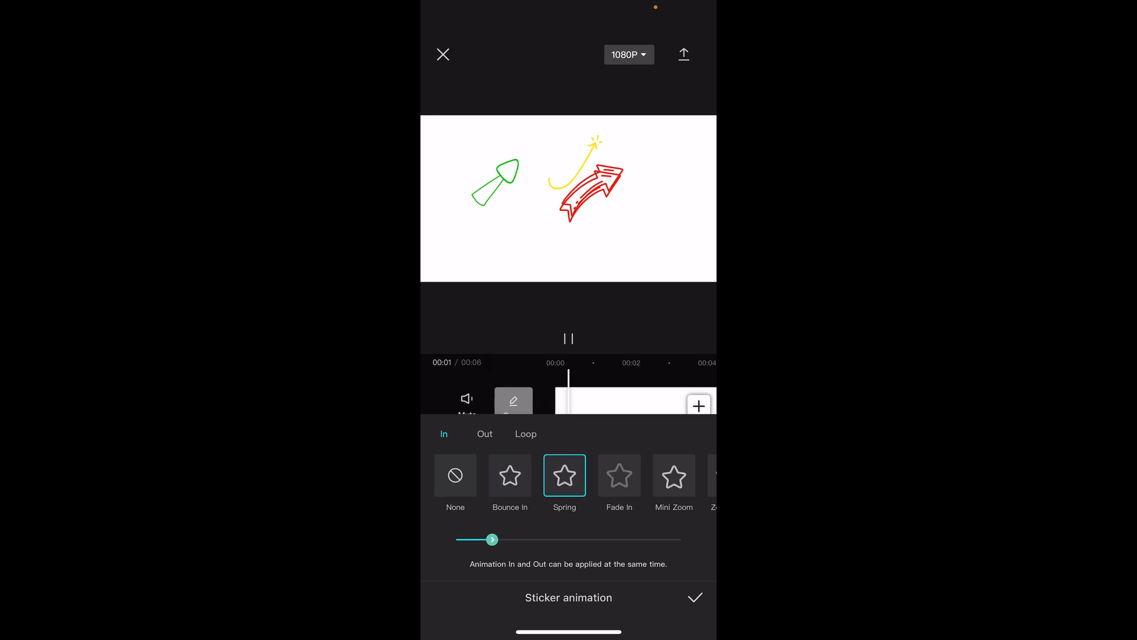
click(619, 475)
click(525, 476)
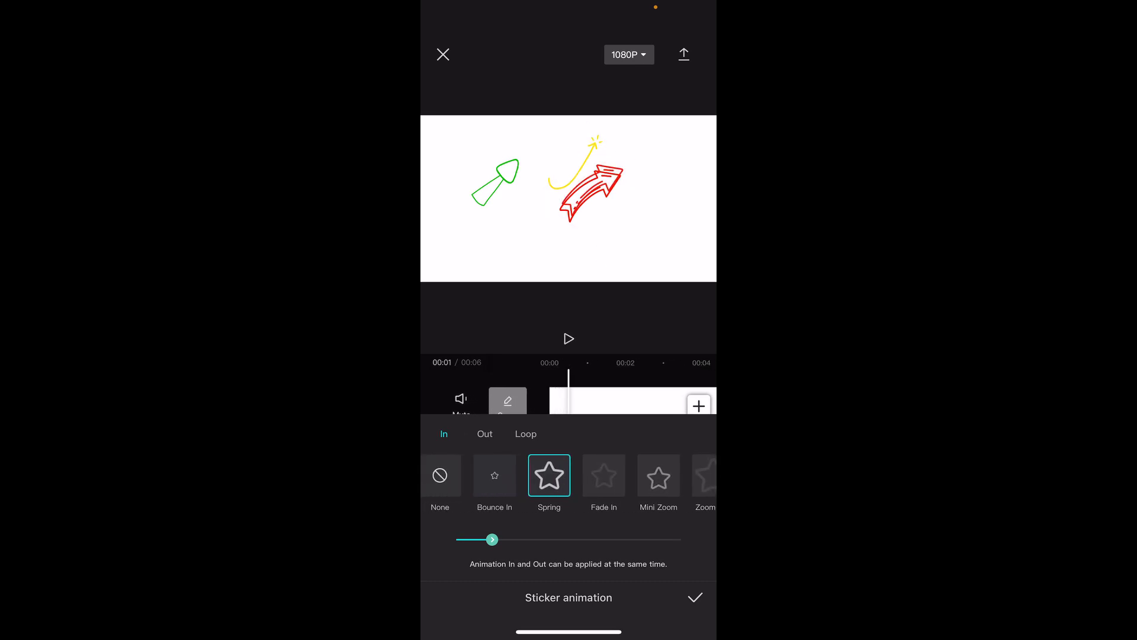
click(695, 597)
- Lengthen the yellow arrow's sticker clip so it outlasts the other stickers
click(480, 480)
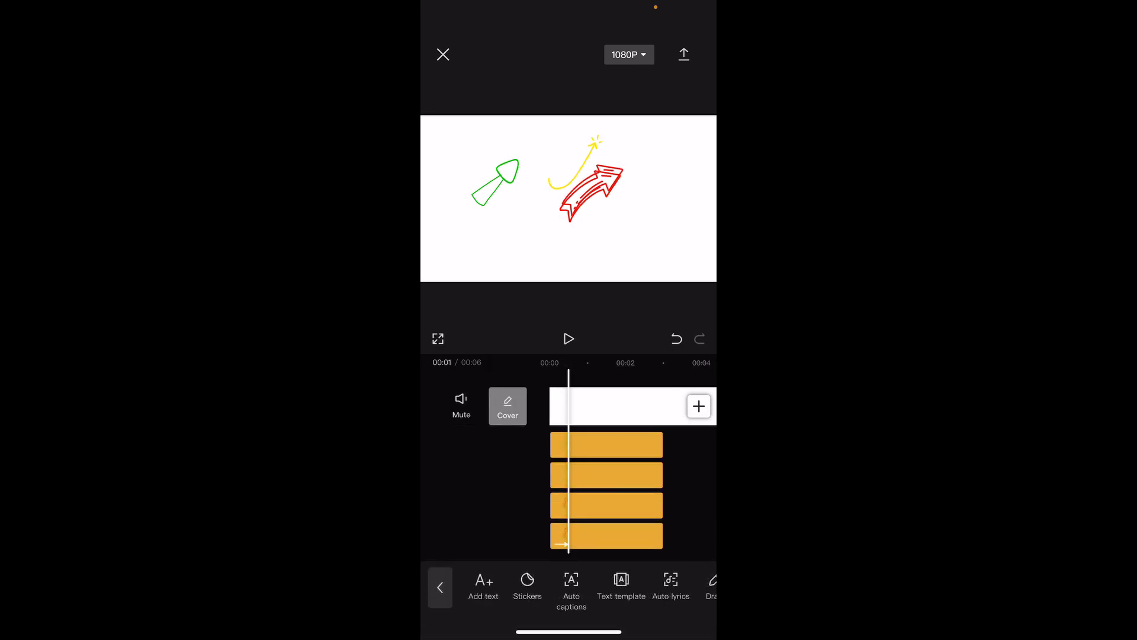
mouse_move(622, 480)
mouse_down()
mouse_move(571, 480)
mouse_move(661, 475)
mouse_up()
click(555, 475)
click(667, 524)
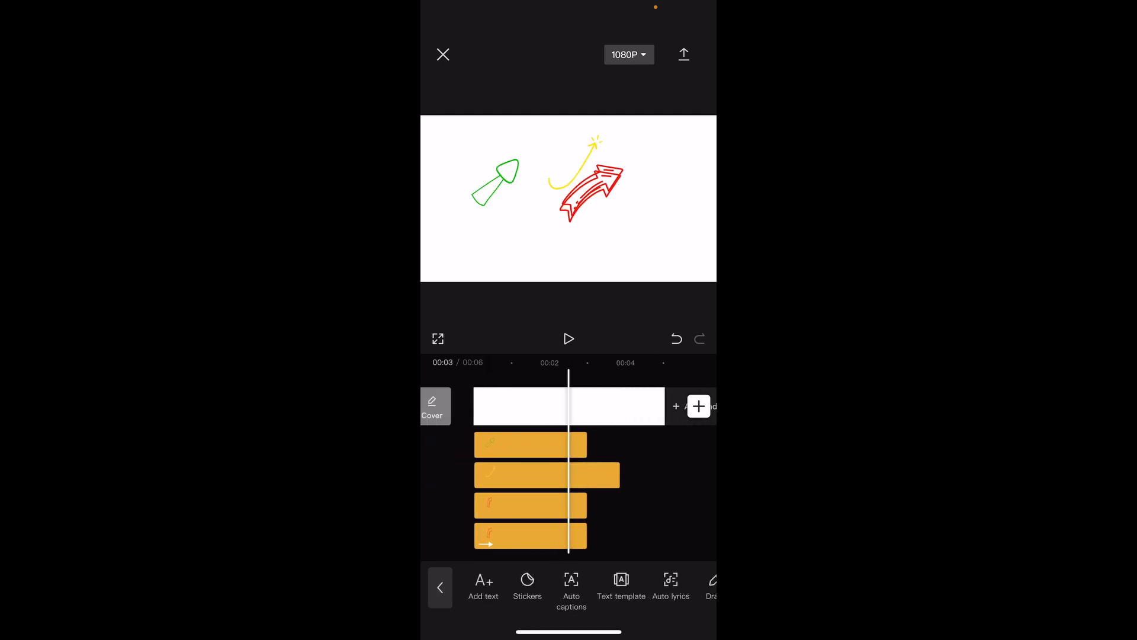
click(547, 476)
drag(533, 525, 516, 524)
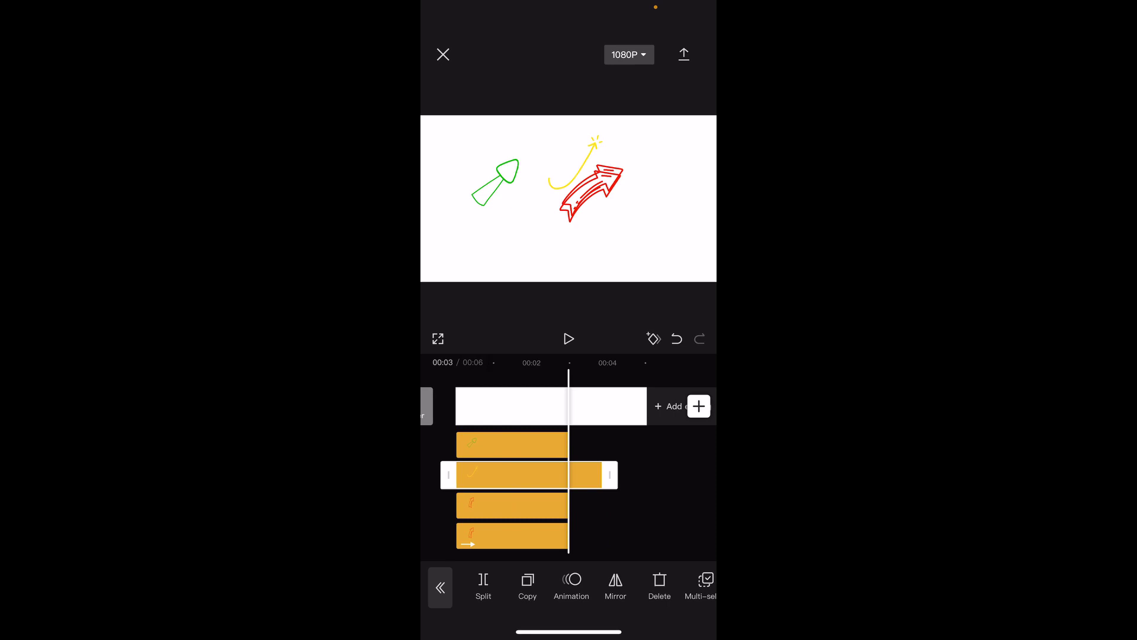
click(666, 524)
- Return to the main editing options, then save and exit the project
mouse_move(622, 524)
mouse_down()
mouse_move(595, 524)
mouse_move(646, 524)
mouse_move(597, 524)
mouse_up()
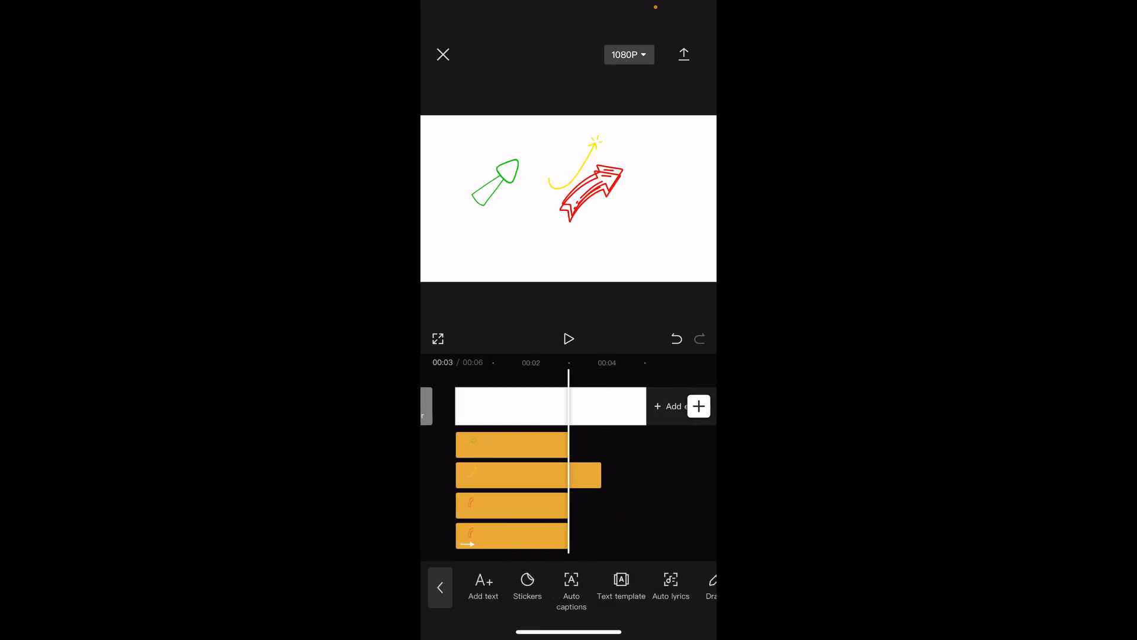
drag(622, 586, 534, 586)
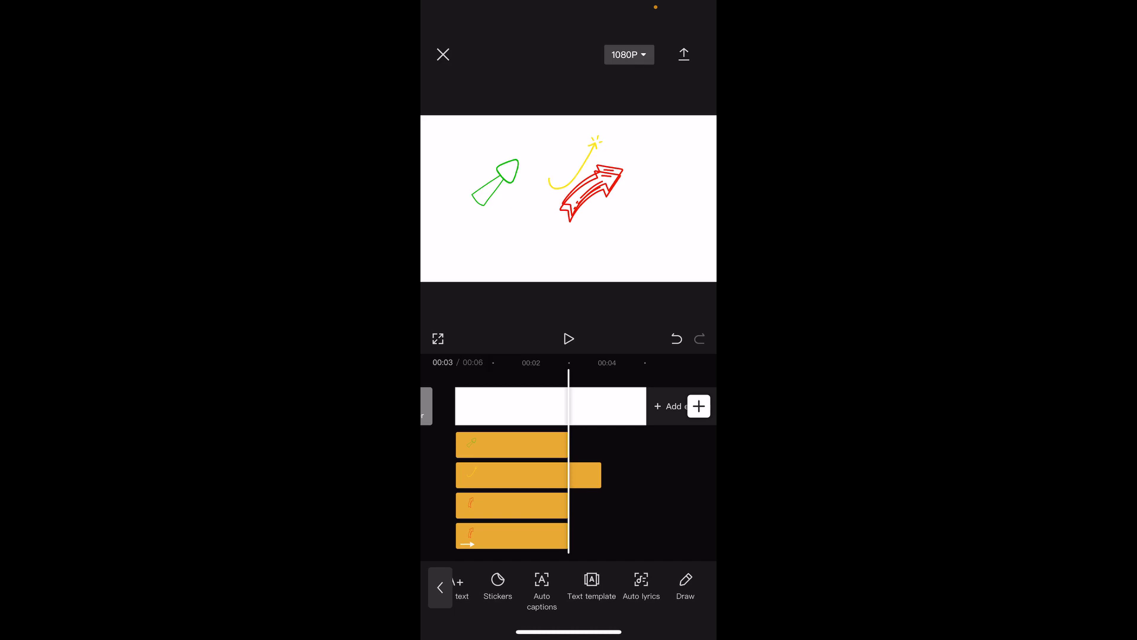
click(440, 586)
click(443, 54)
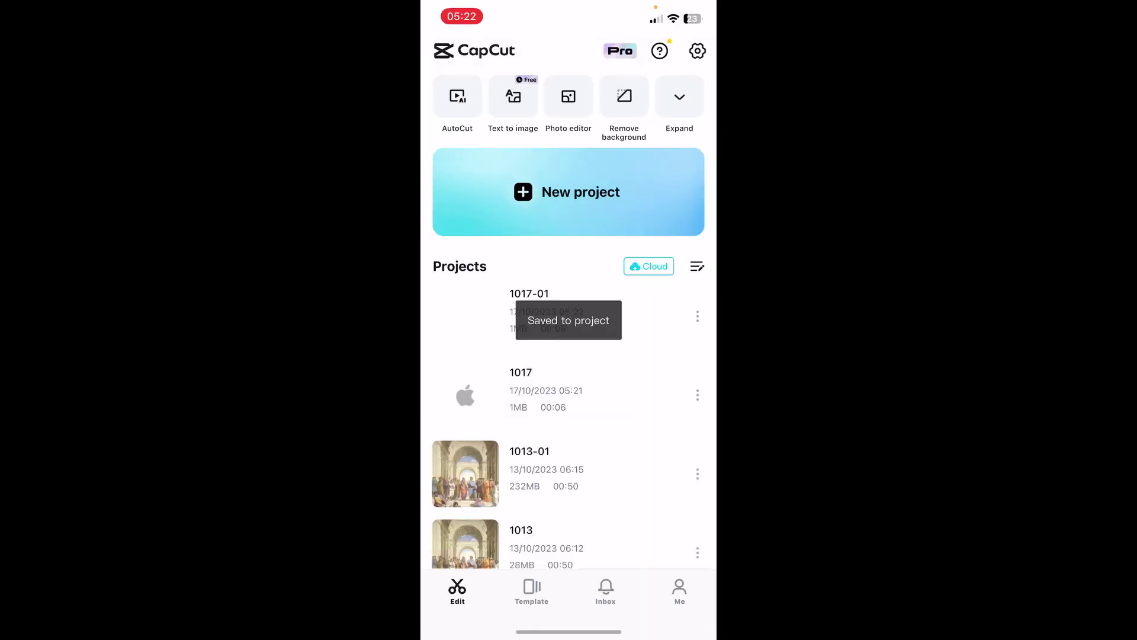